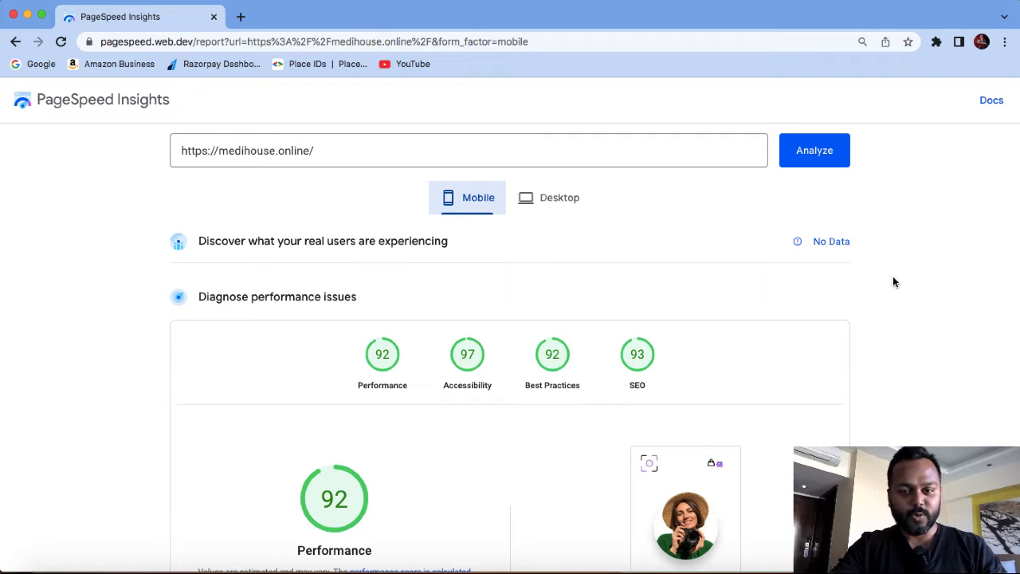
# Step: Switch the medihouse.online PageSpeed report to desktop results, showing Performance 97
pyautogui.scroll(-1, 470, 279)
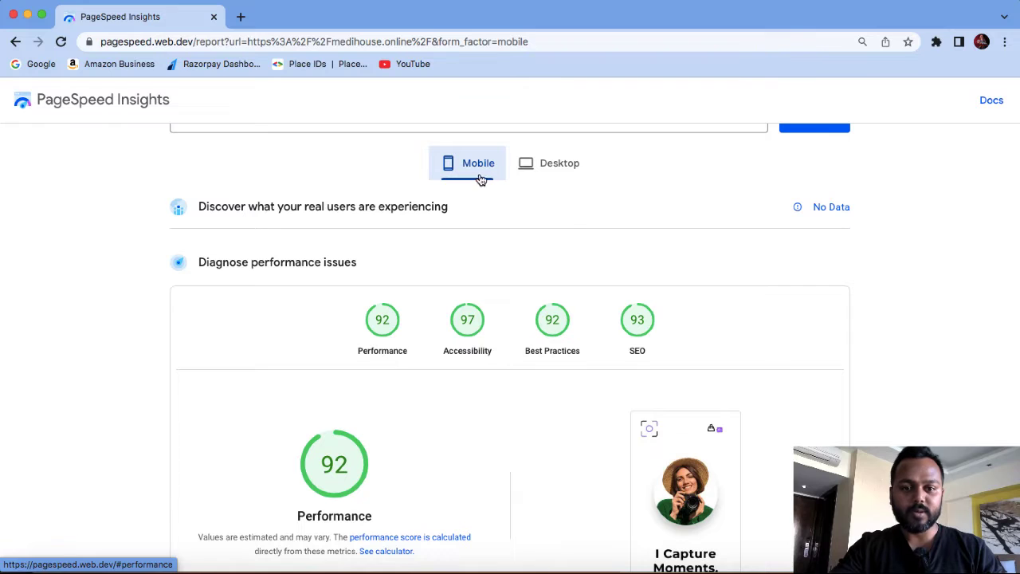
pyautogui.scroll(1, 572, 220)
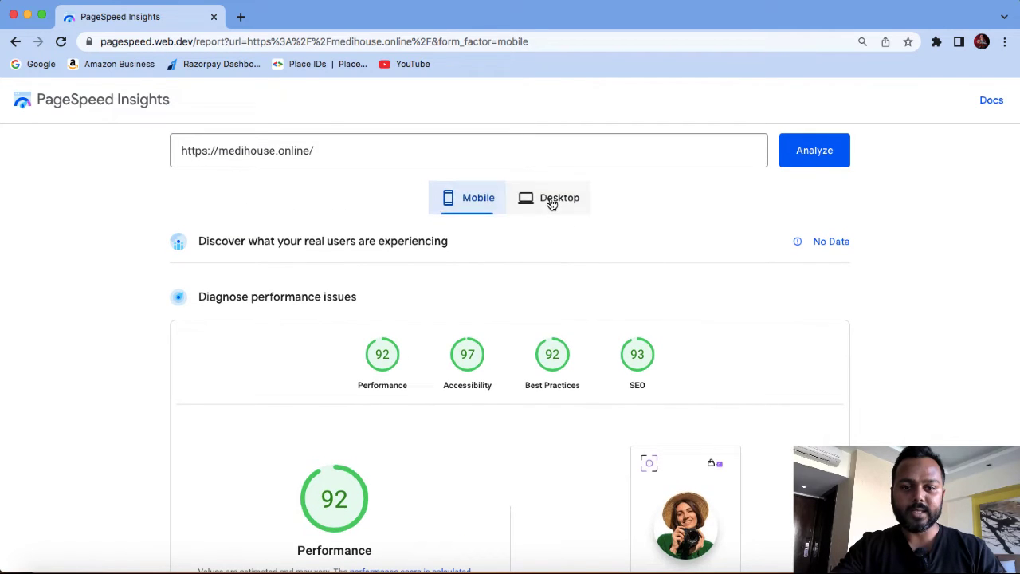
pyautogui.click(551, 205)
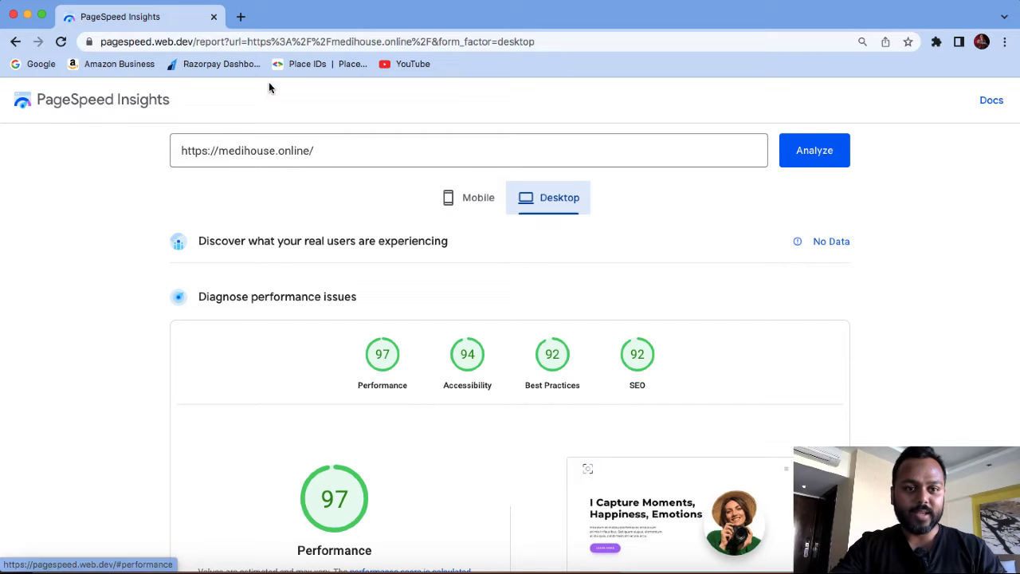
# Step: Load medihouse.online in a new Chrome tab and scroll through its photography homepage
pyautogui.click(240, 16)
pyautogui.write('medi')
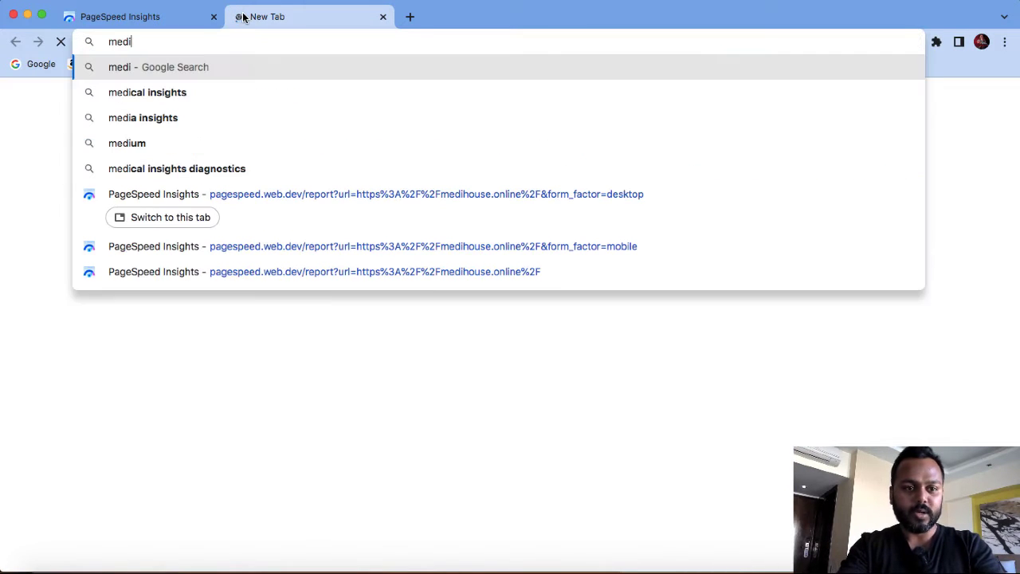
pyautogui.write('house.online')
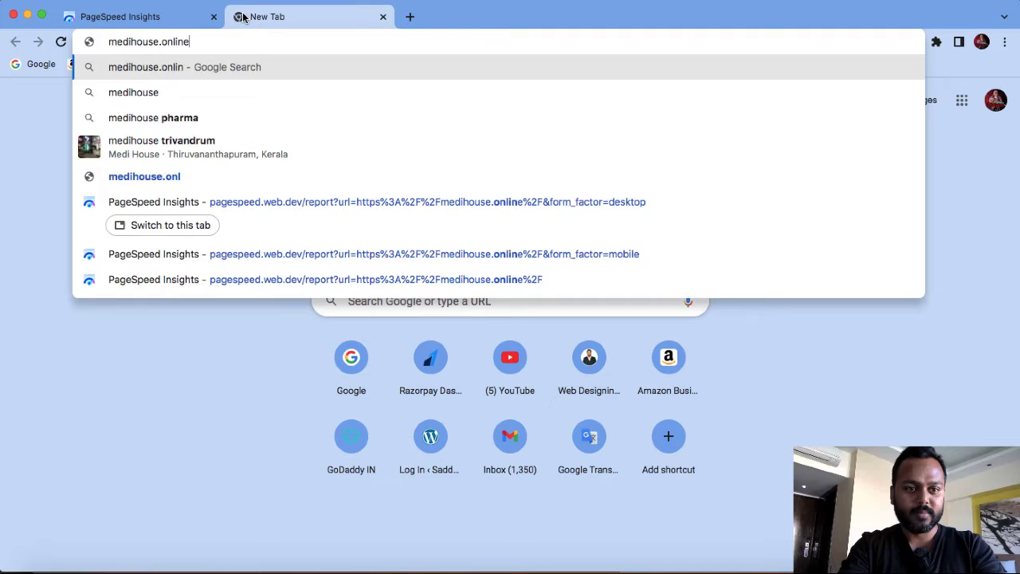
pyautogui.press('Return')
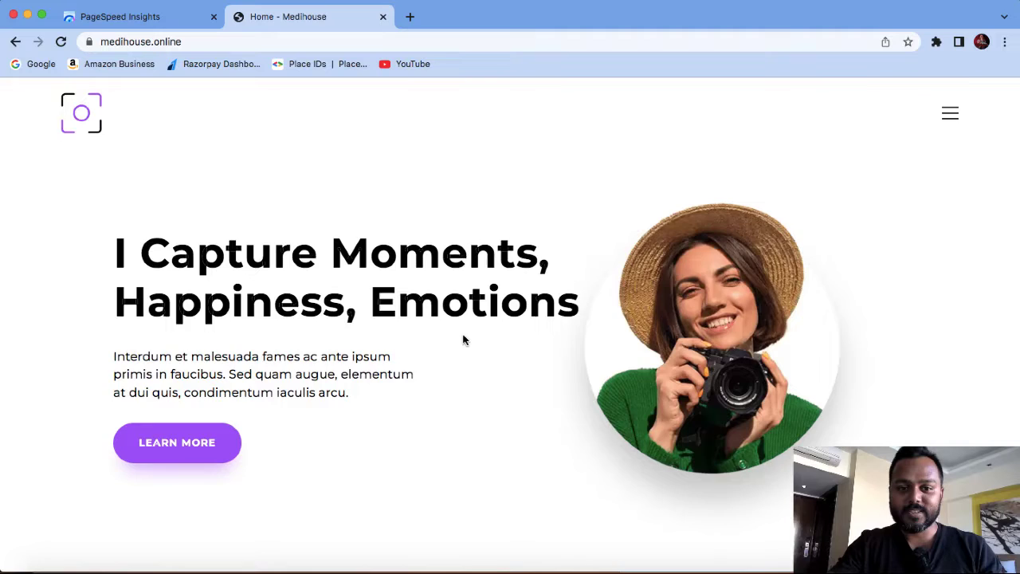
pyautogui.scroll(-5, 463, 340)
pyautogui.scroll(-3, 462, 341)
pyautogui.scroll(5, 462, 338)
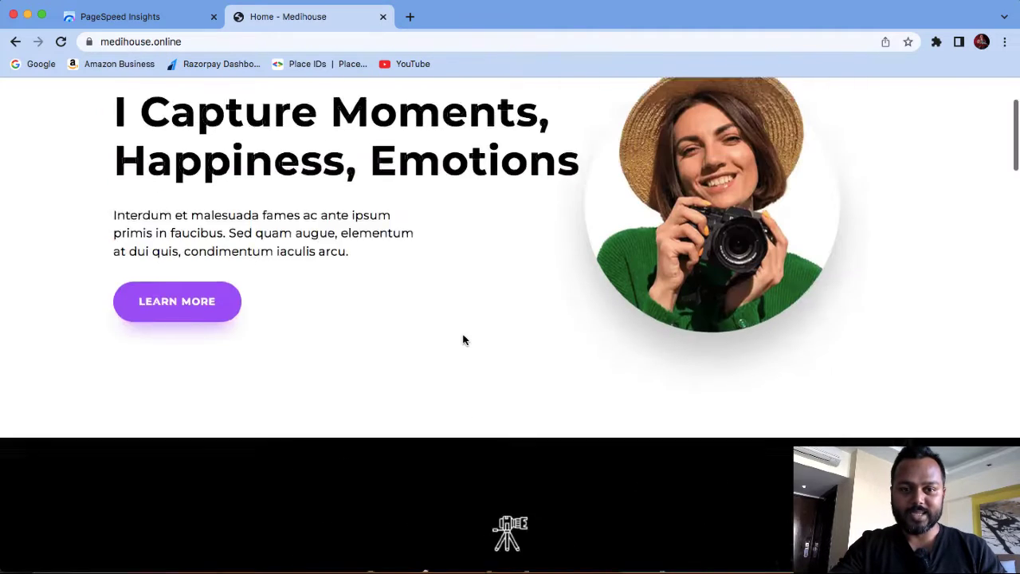
pyautogui.scroll(3, 478, 271)
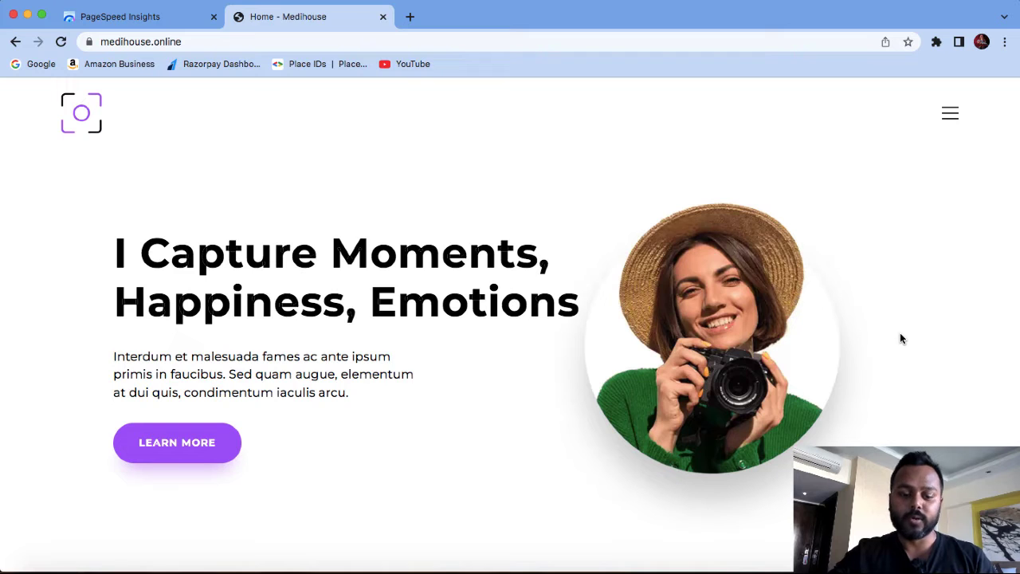
# Step: Visit saddamkassim.com/10web in a new tab and start the free 10Web sign-up
pyautogui.click(411, 16)
pyautogui.write('saddamka')
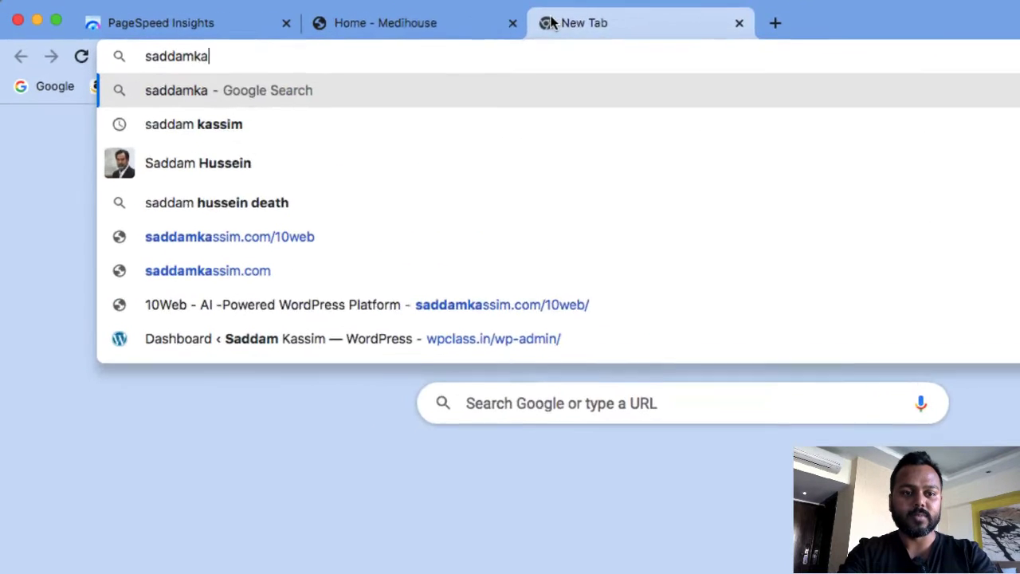
pyautogui.write('ssim.')
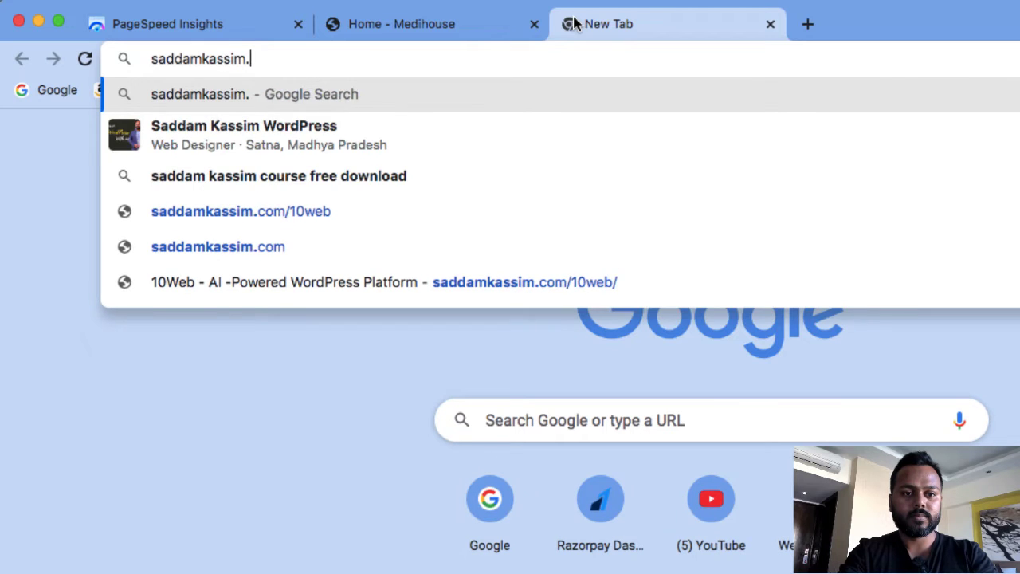
pyautogui.write('com/10we')
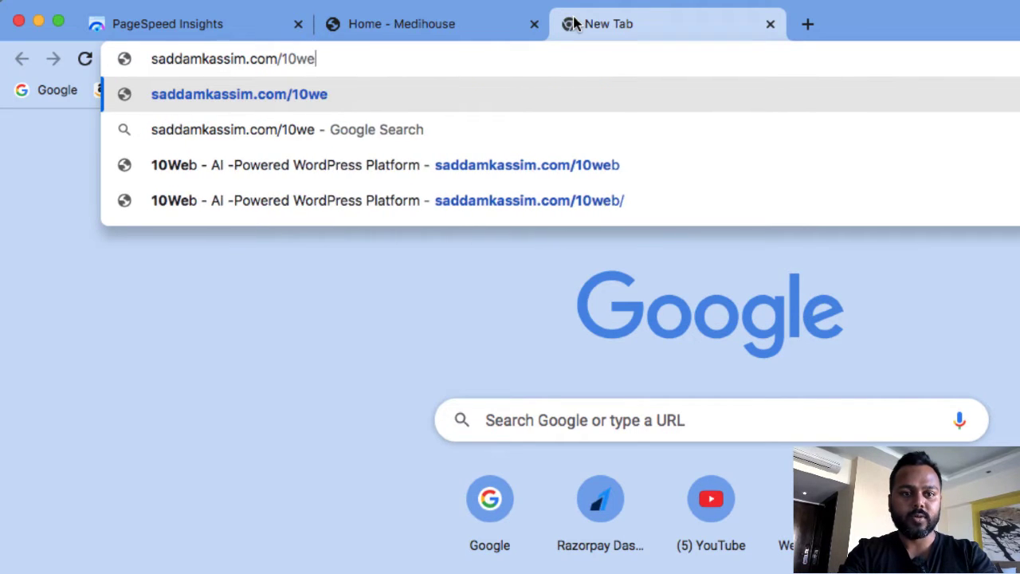
pyautogui.write('b')
pyautogui.press('Return')
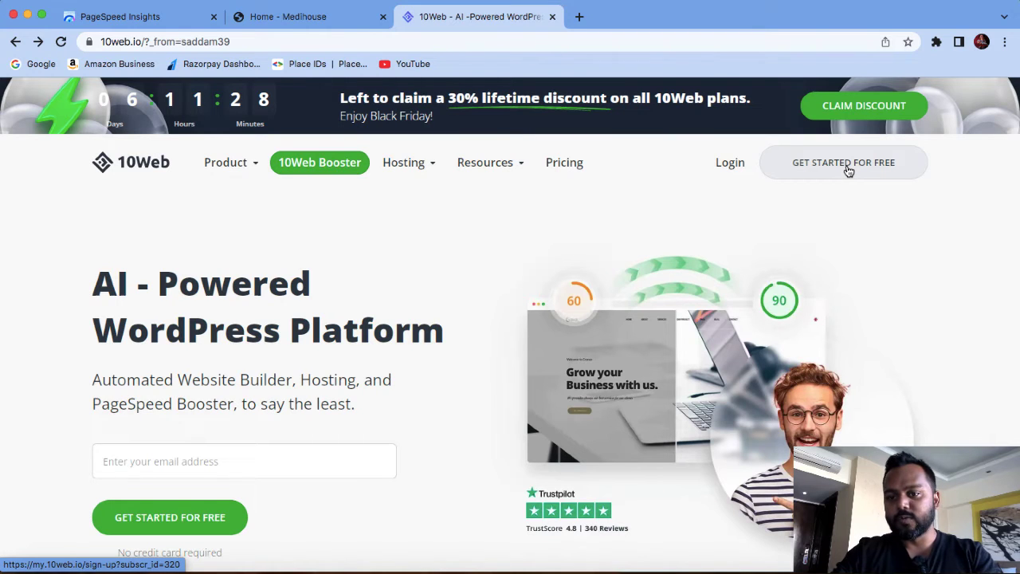
pyautogui.click(848, 171)
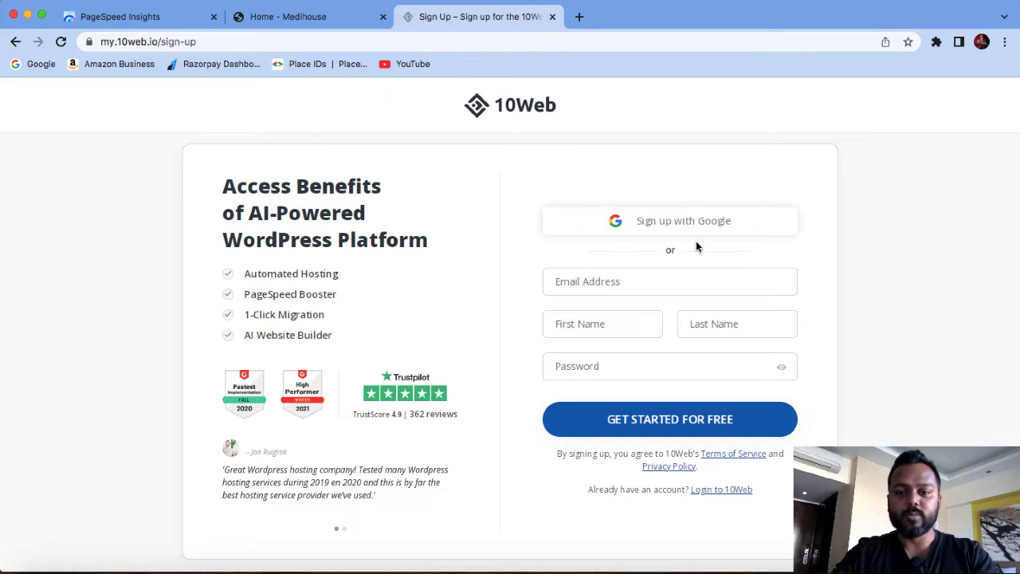
# Step: Sign up for 10Web with a Google account
pyautogui.click(678, 224)
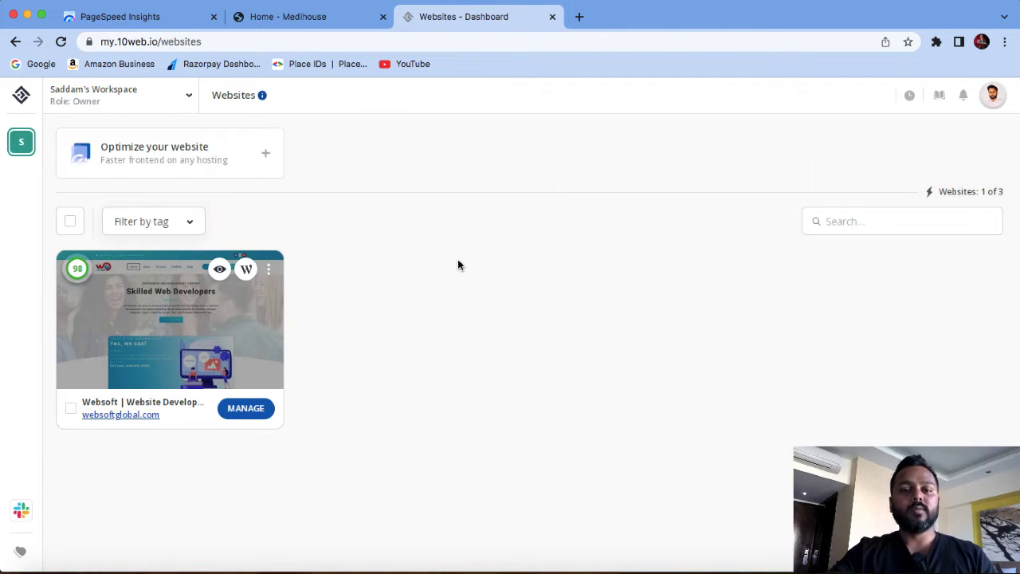
pyautogui.moveTo(170, 318)
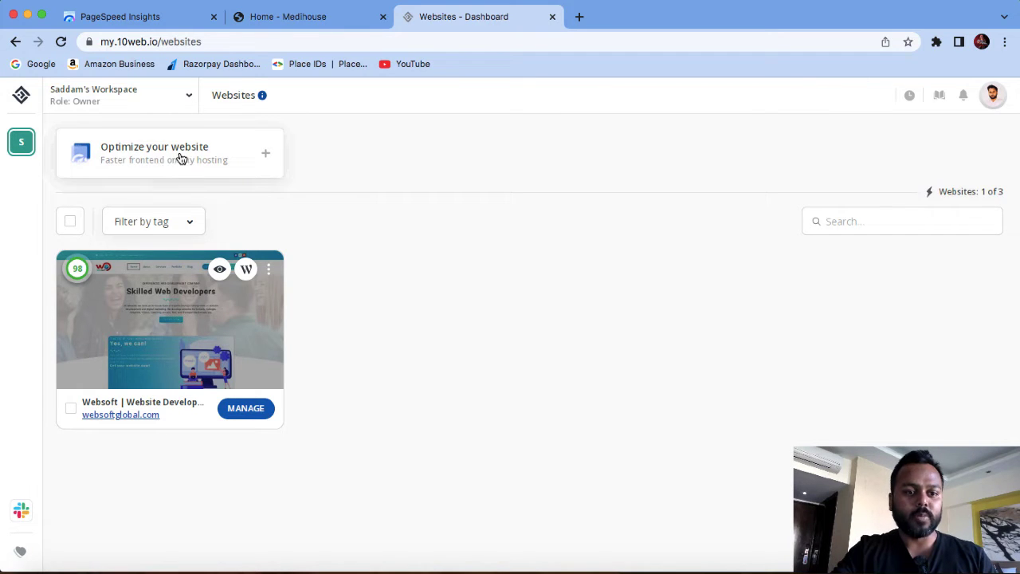
# Step: Choose 'Optimize your website' and download the 10Web Booster plugin zip
pyautogui.click(259, 157)
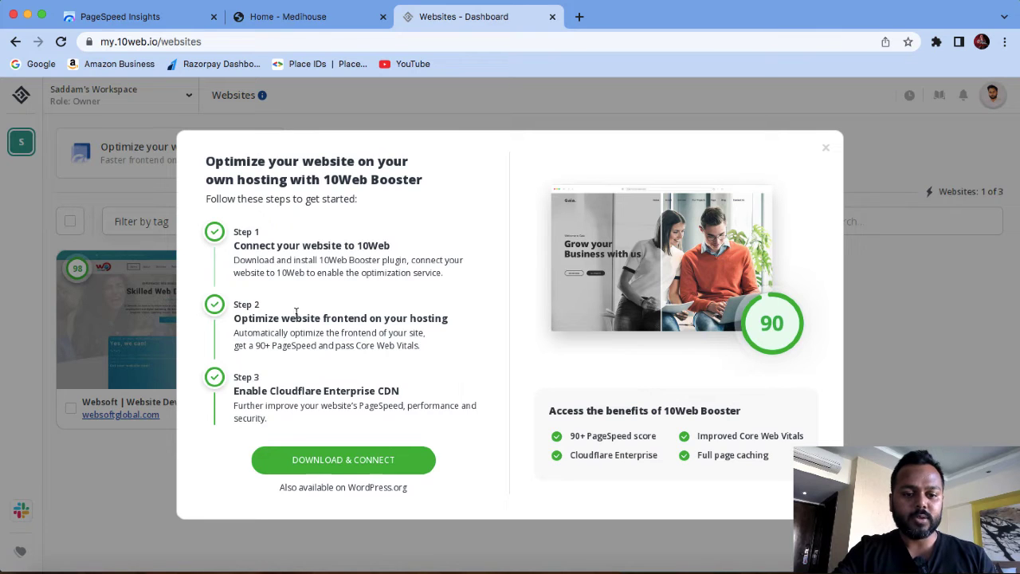
pyautogui.click(341, 461)
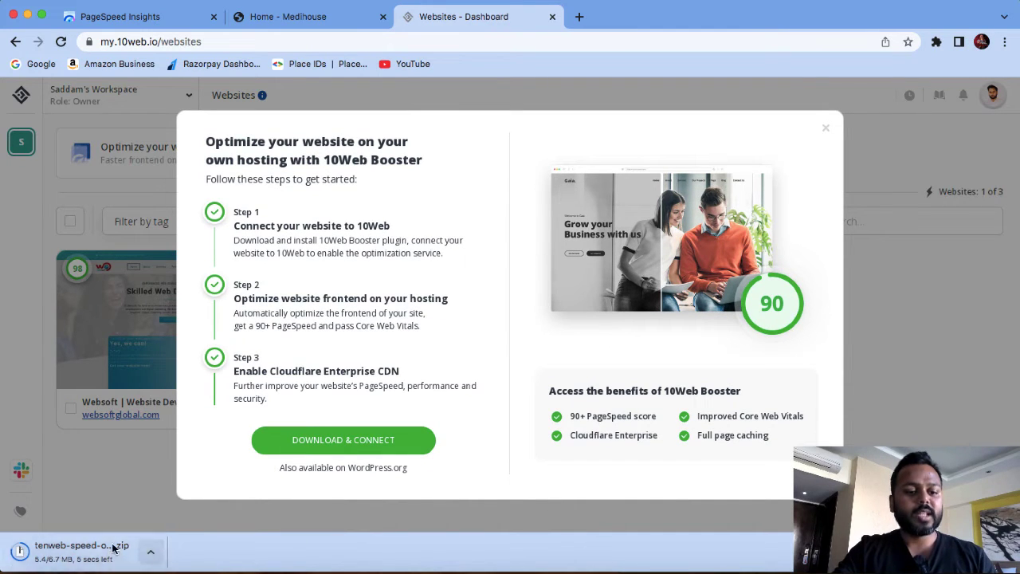
# Step: Open medihouse.online/wp-admin and go to Plugins > Add New
pyautogui.click(313, 24)
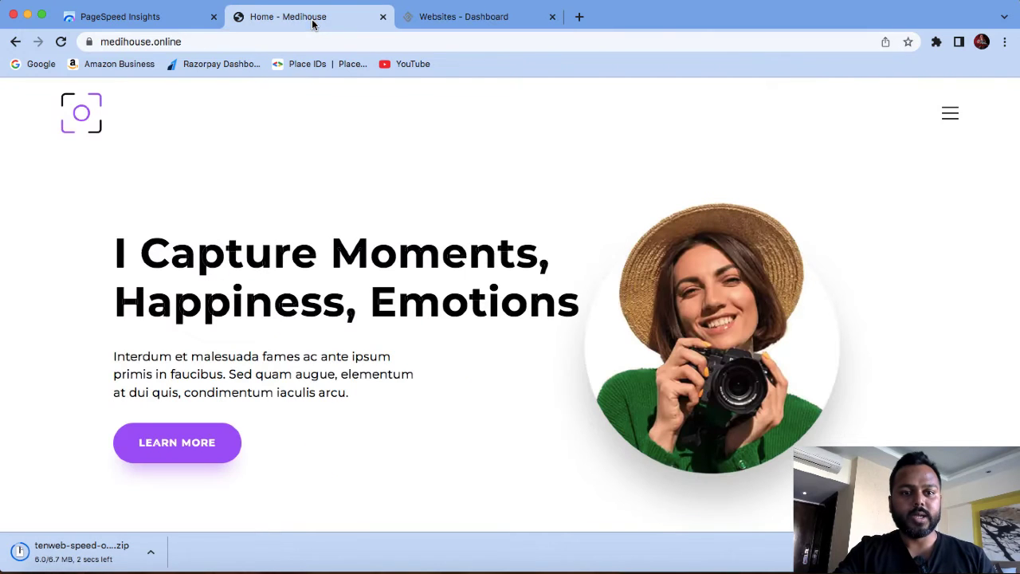
pyautogui.press('Right')
pyautogui.write('wp')
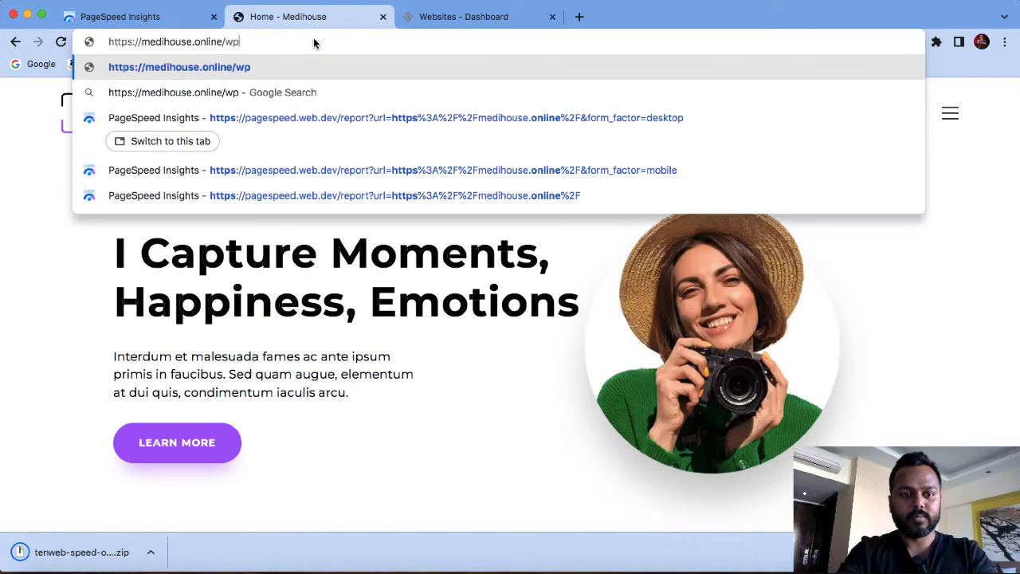
pyautogui.write('-admin')
pyautogui.press('Return')
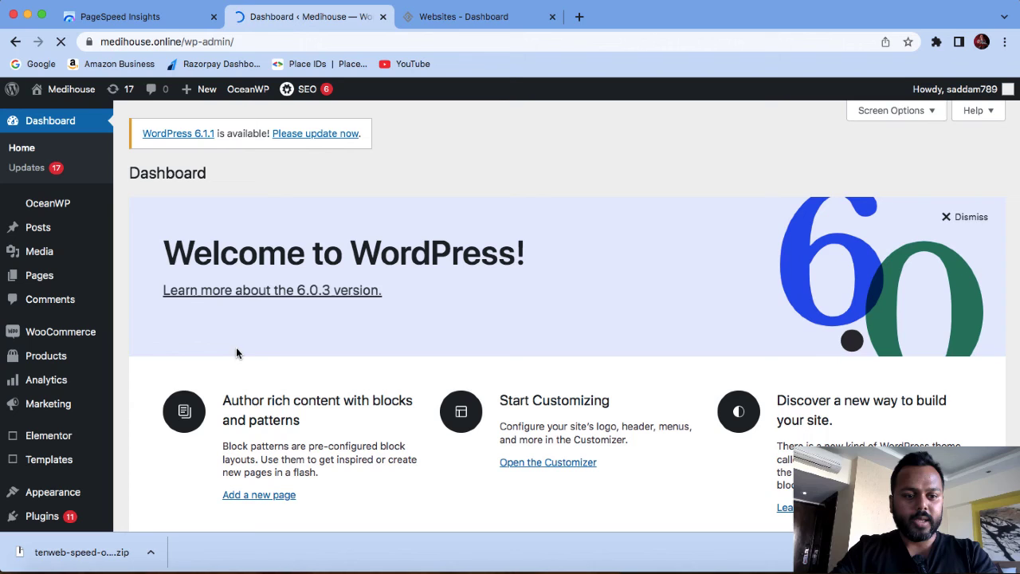
pyautogui.scroll(-3, 124, 343)
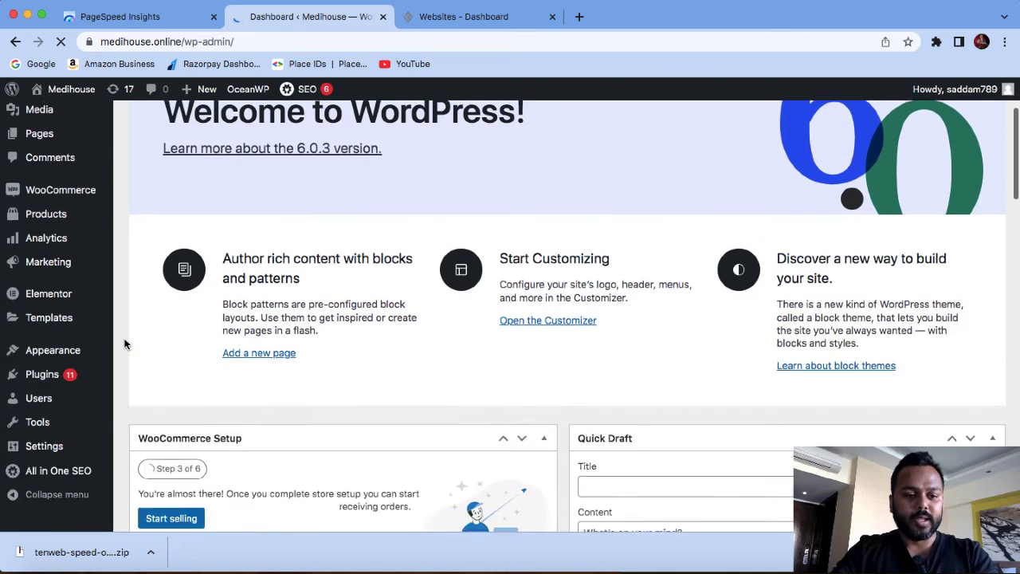
pyautogui.scroll(-2, 124, 343)
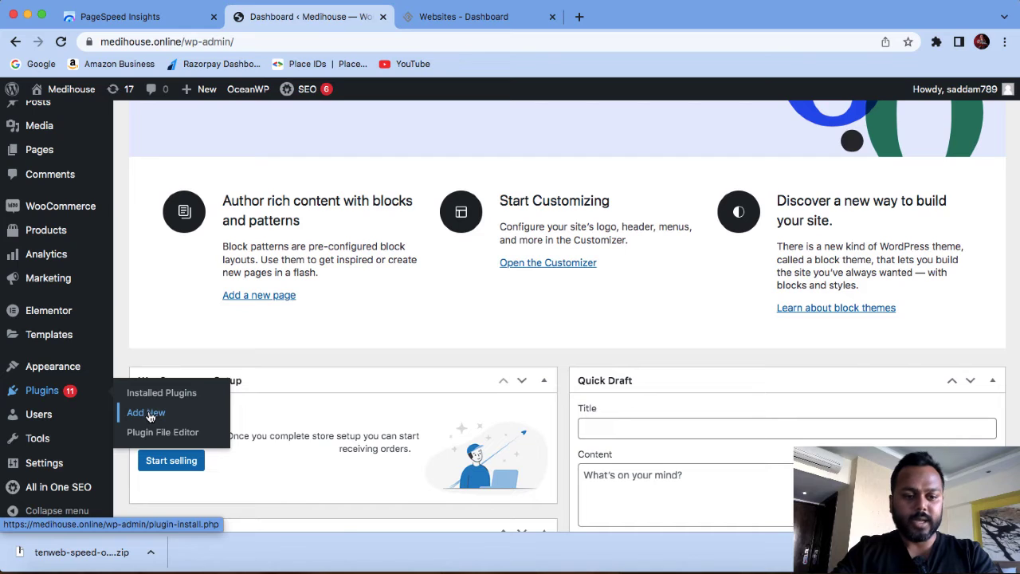
pyautogui.click(150, 417)
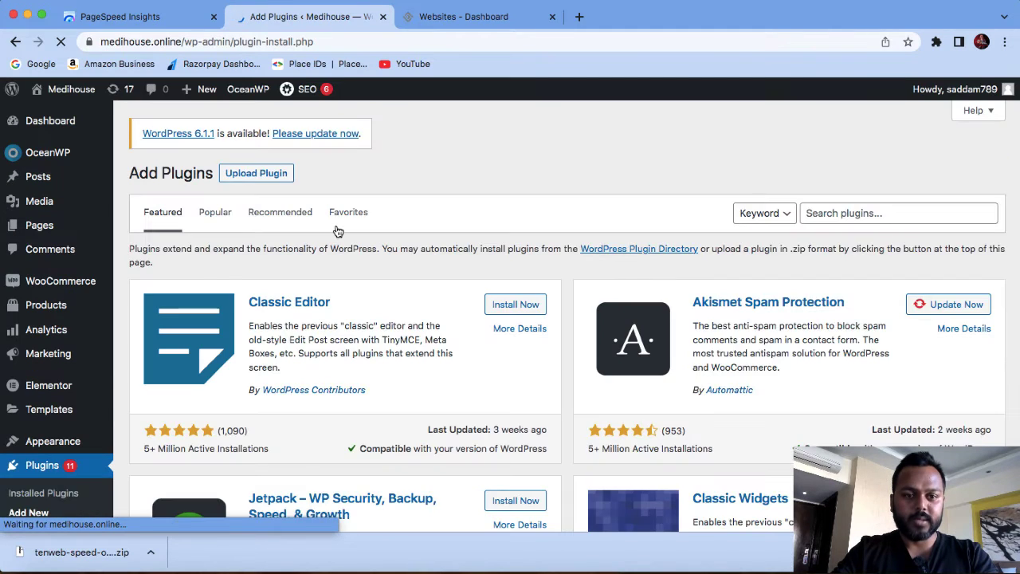
# Step: Upload tenweb-speed-optimizer.zip from Downloads, then install and activate the plugin
pyautogui.click(255, 174)
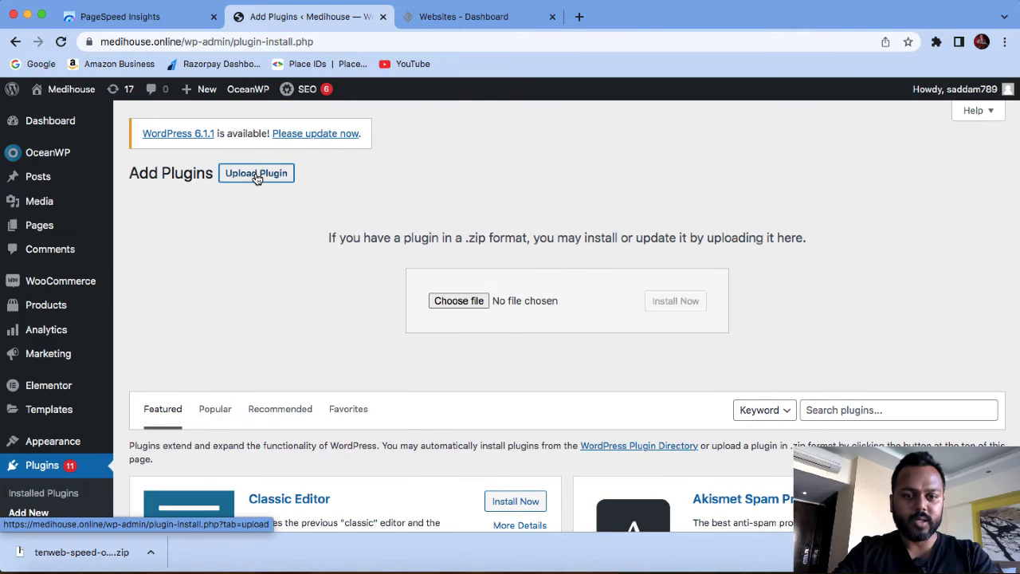
pyautogui.click(457, 301)
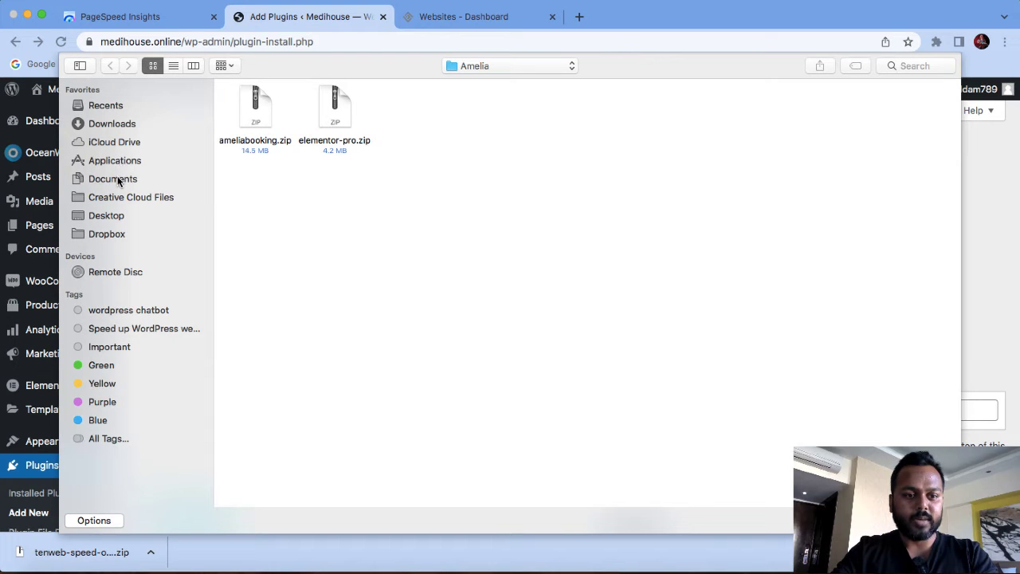
pyautogui.click(122, 131)
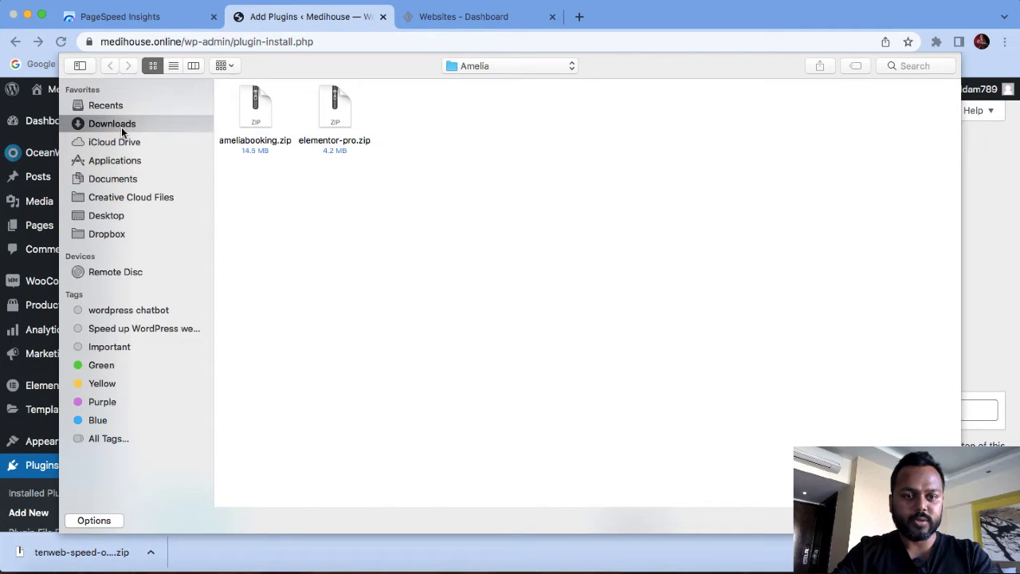
pyautogui.scroll(-5, 418, 281)
pyautogui.click(422, 271)
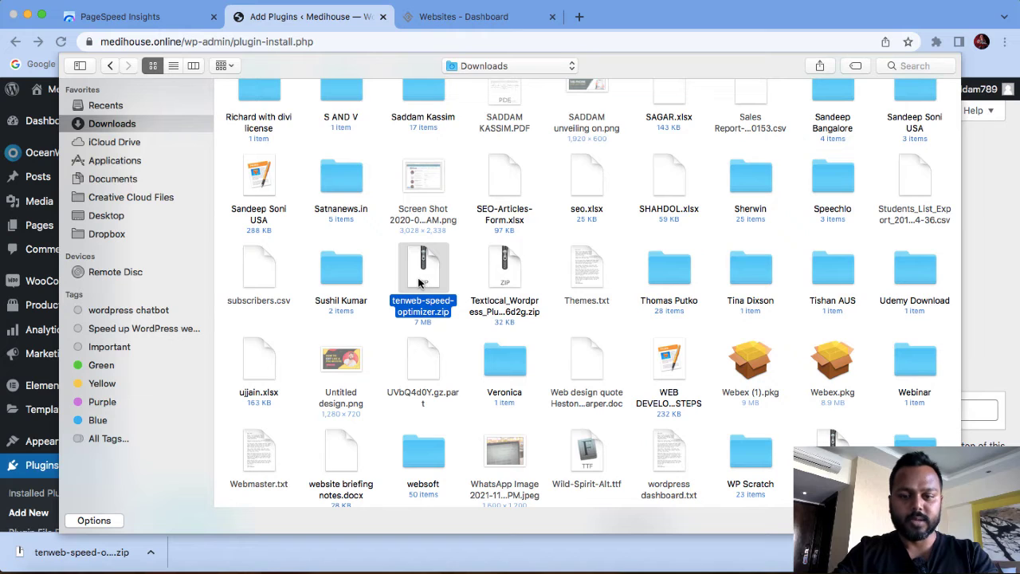
pyautogui.press('Return')
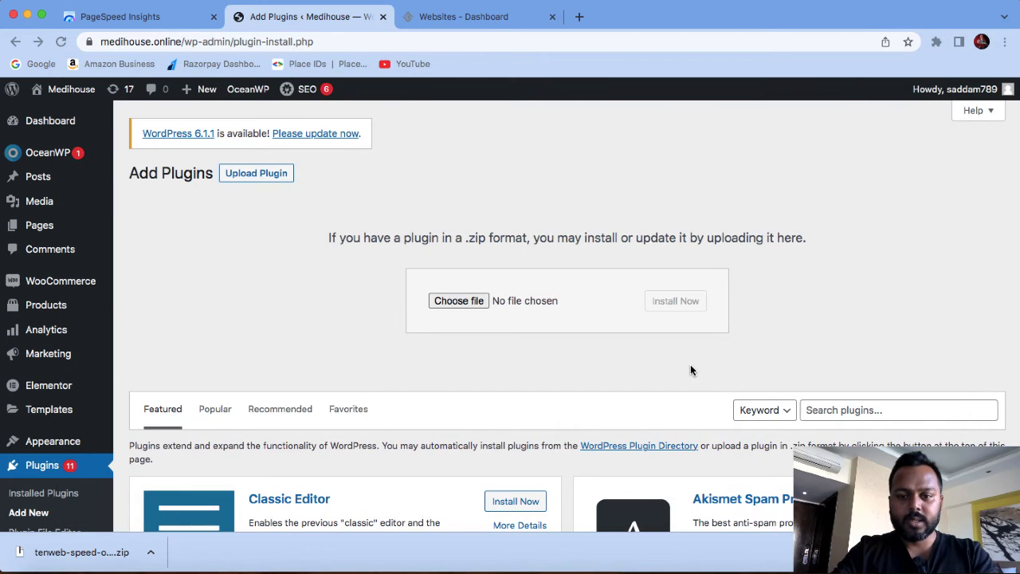
pyautogui.click(683, 306)
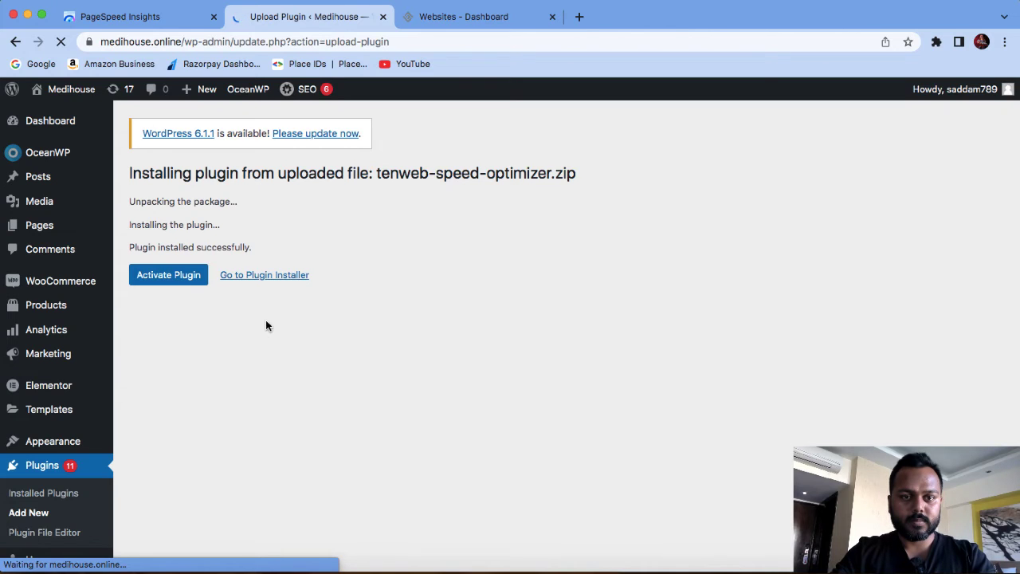
pyautogui.click(169, 275)
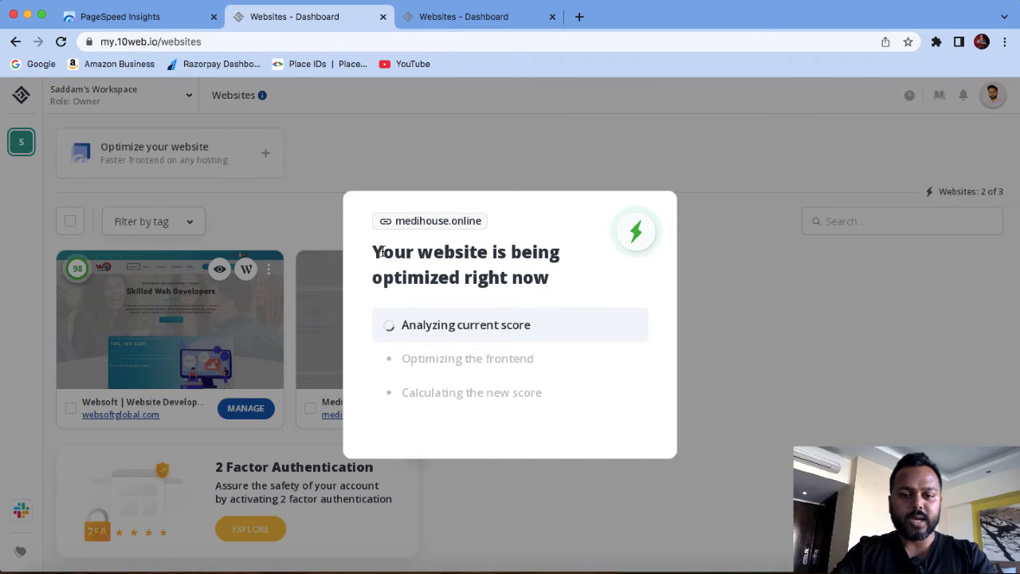
# Step: Highlight the optimization status heading and 'Analyzing current score' step while optimization runs
pyautogui.moveTo(382, 252); pyautogui.dragTo(554, 287)
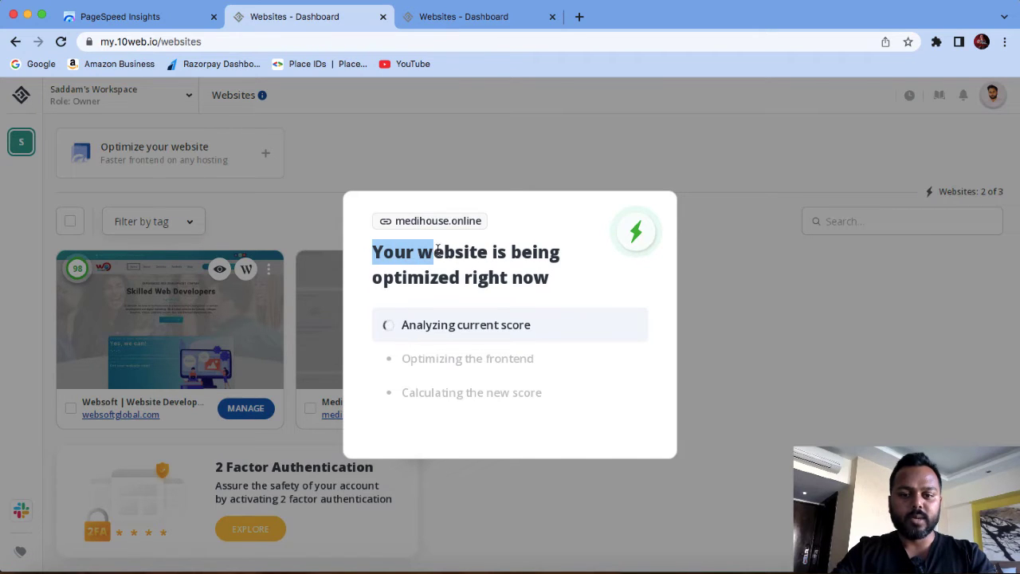
pyautogui.click(566, 280)
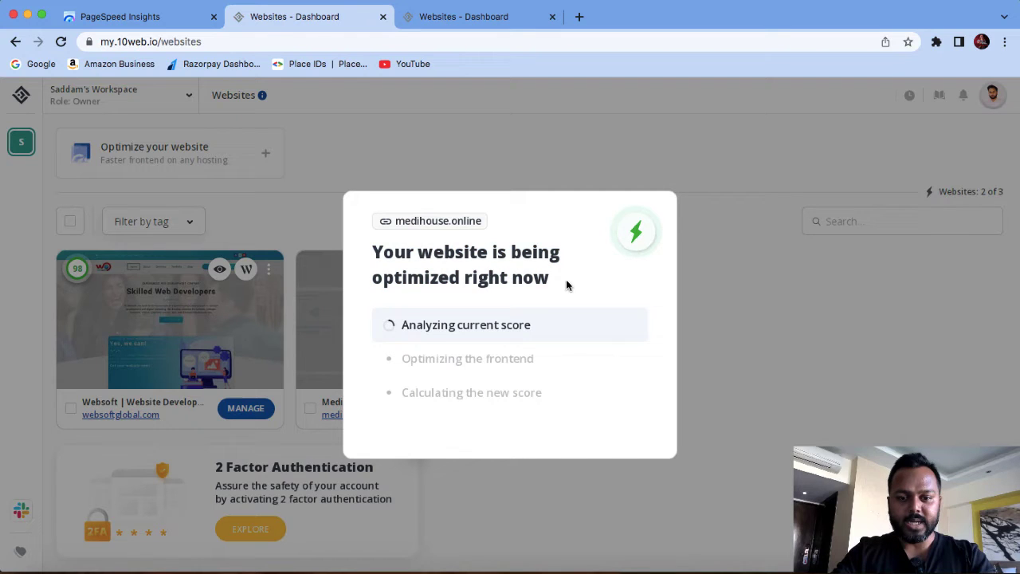
pyautogui.moveTo(404, 324); pyautogui.dragTo(522, 324)
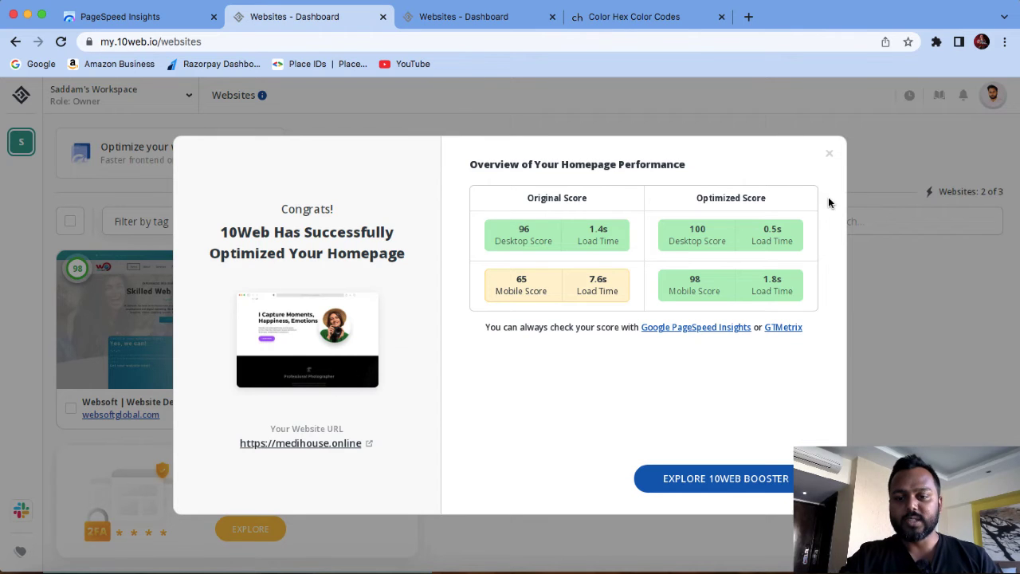
# Step: Close the Congrats results and 2FA promo, then manage the Medihouse site
pyautogui.click(829, 155)
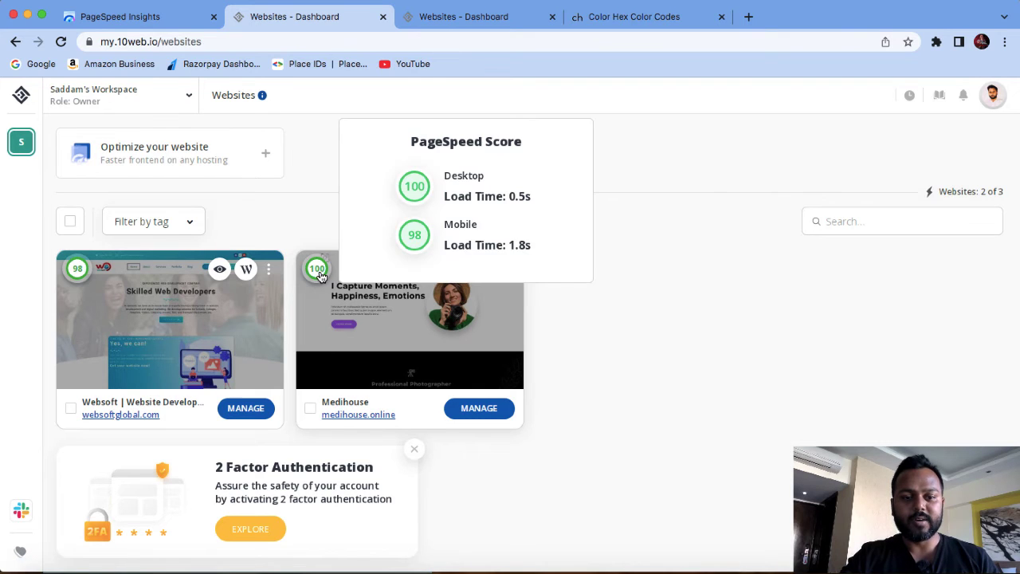
pyautogui.click(413, 449)
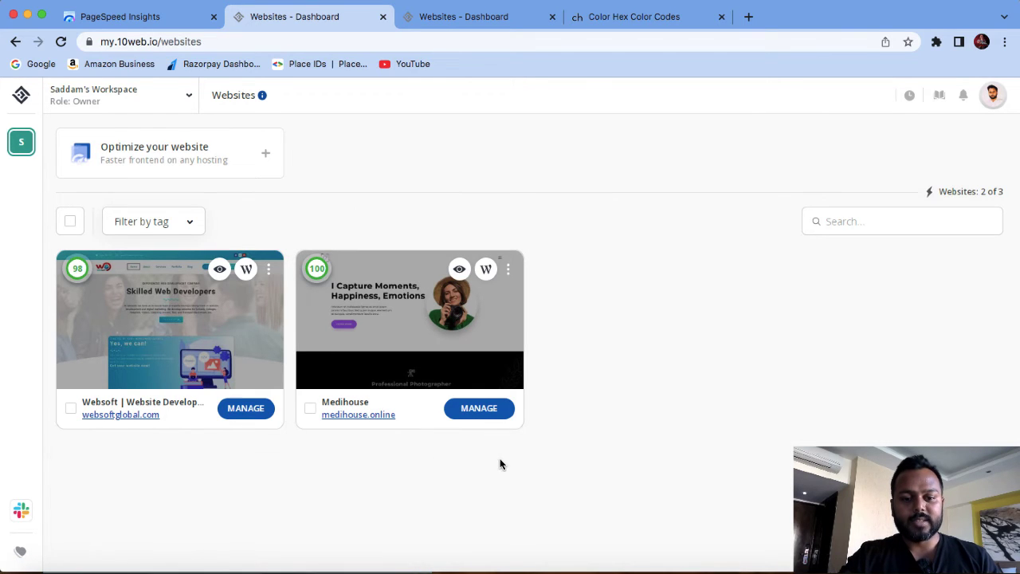
pyautogui.click(481, 411)
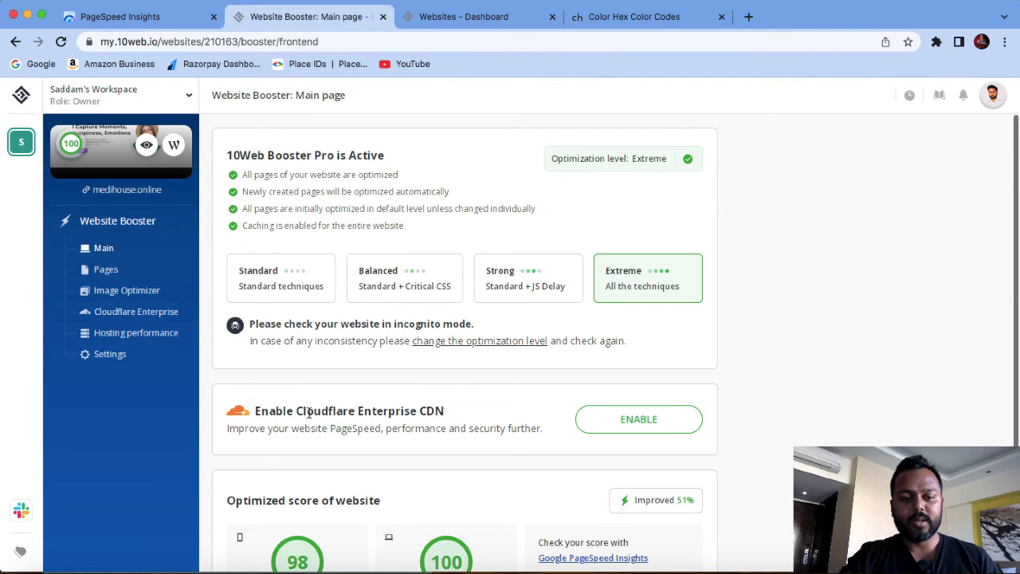
# Step: Try enabling the Cloudflare Enterprise CDN and review the Booster page
pyautogui.click(638, 433)
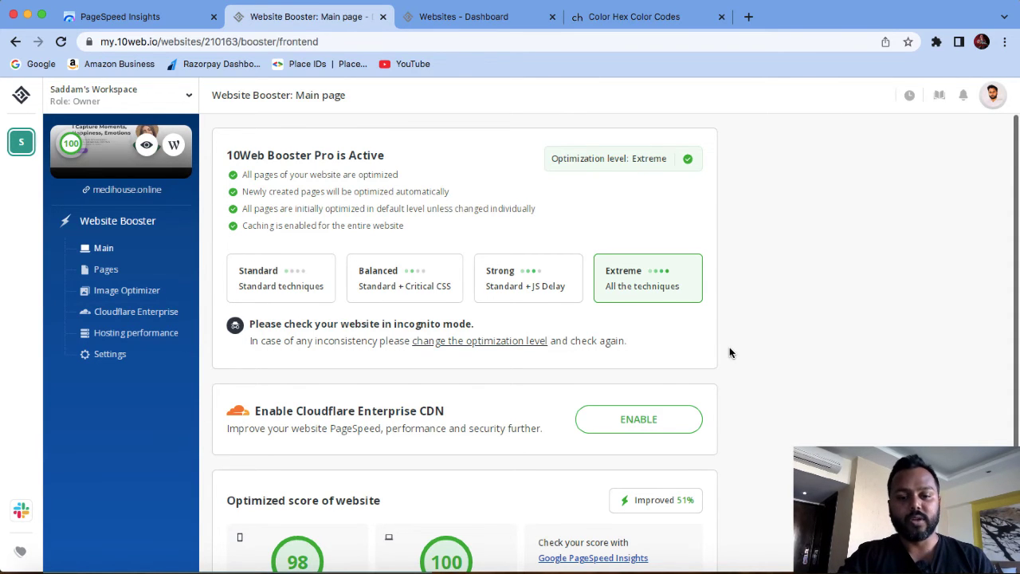
pyautogui.scroll(-1, 729, 352)
pyautogui.scroll(1, 729, 352)
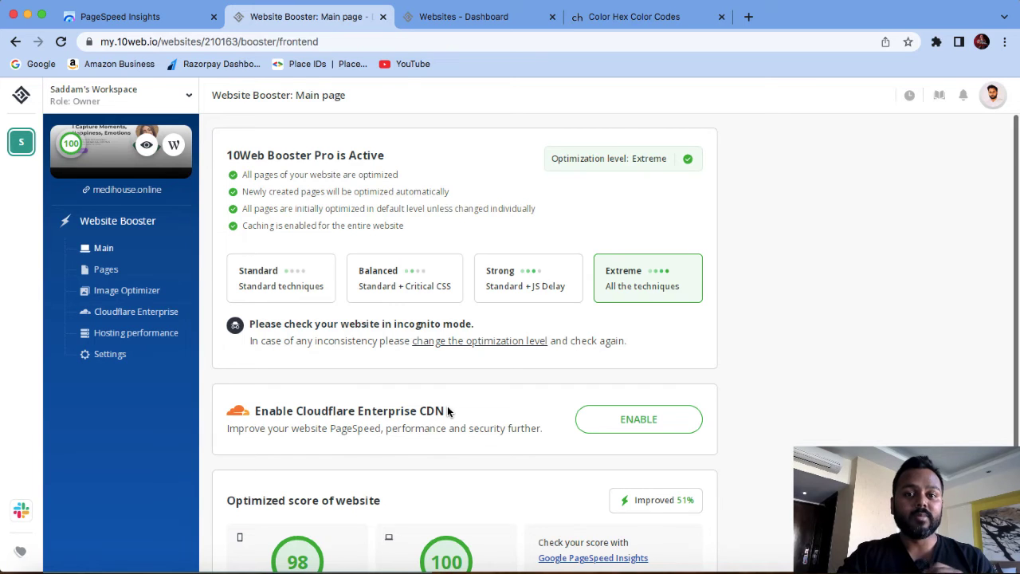
# Step: Load the 10Web homepage via the referral link and highlight its 30% lifetime discount
pyautogui.click(749, 18)
pyautogui.write('sa')
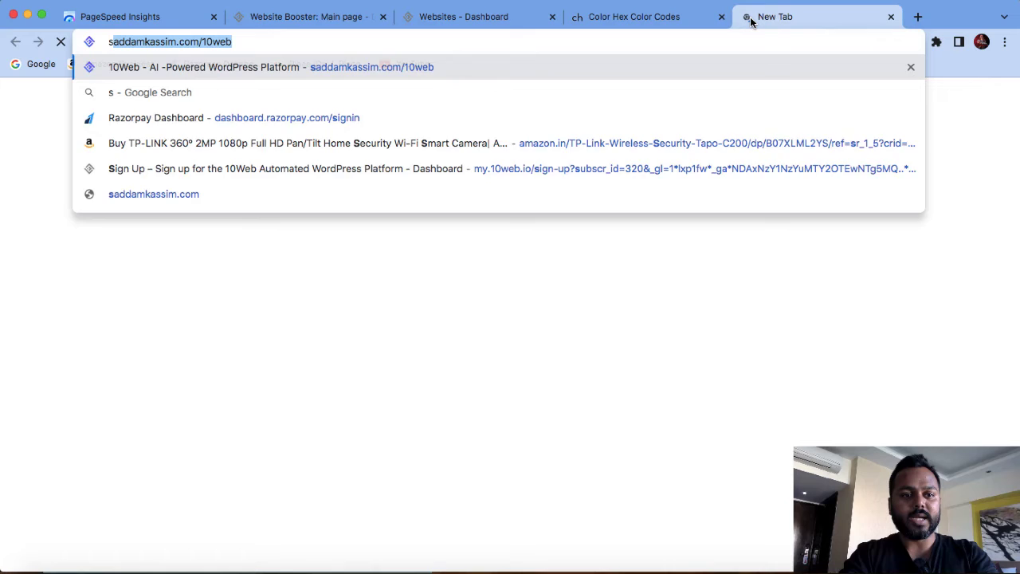
pyautogui.press('Right')
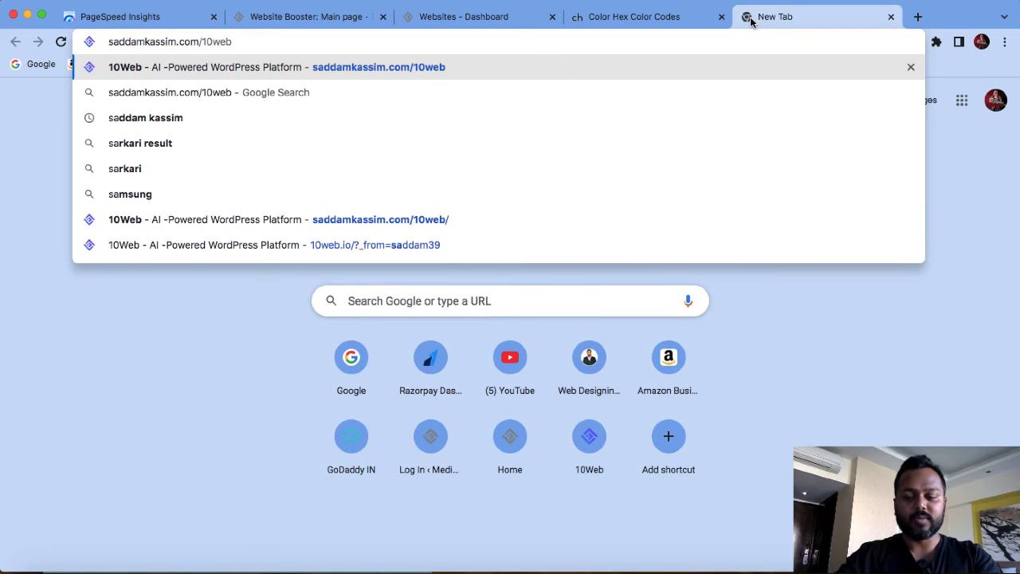
pyautogui.press('Return')
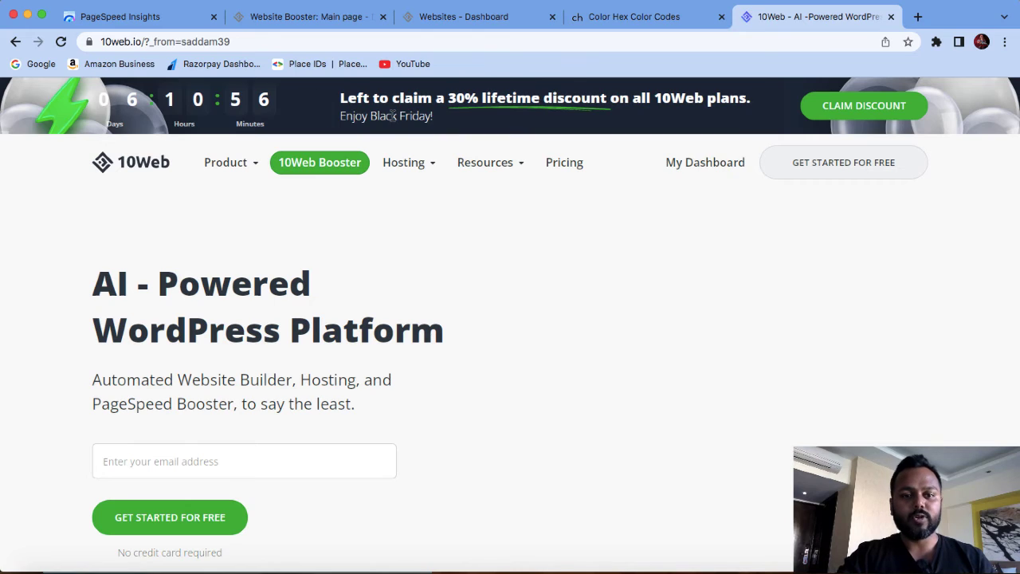
pyautogui.moveTo(444, 97); pyautogui.dragTo(506, 98)
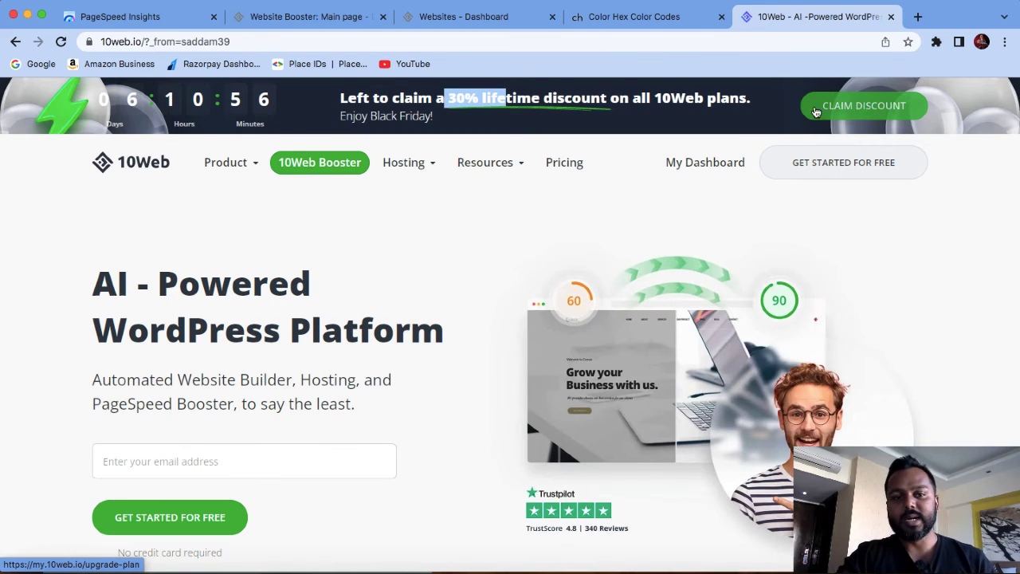
# Step: Enable Cloudflare Enterprise CDN from the Website Booster page, confirming server IP 151.106.96.49
pyautogui.click(310, 16)
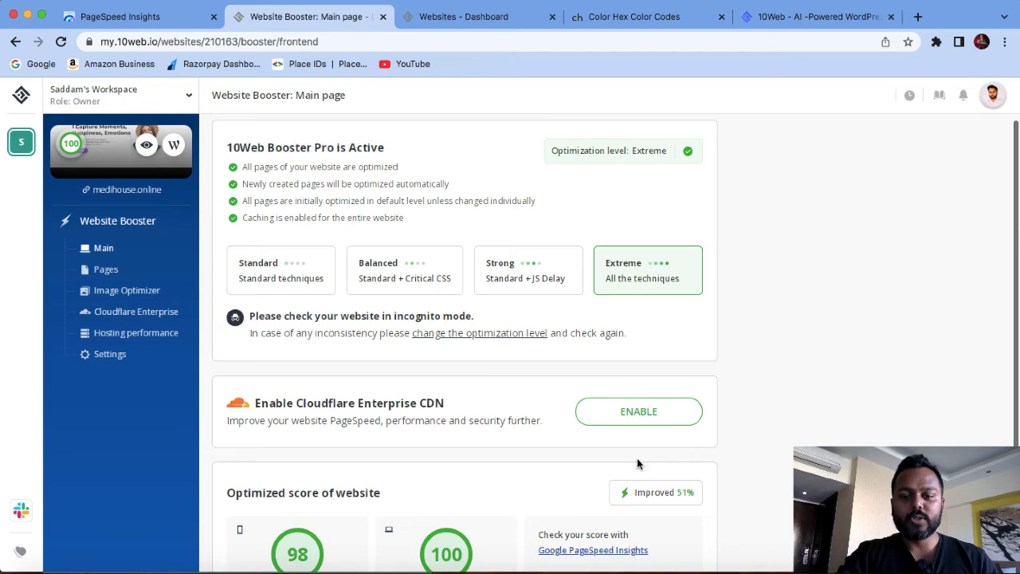
pyautogui.scroll(-1, 638, 457)
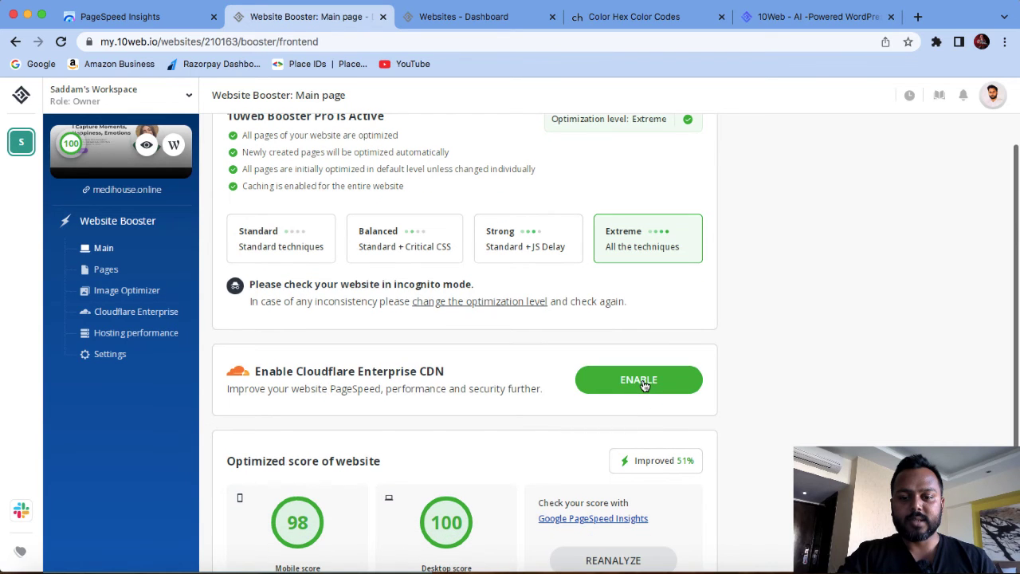
pyautogui.click(643, 383)
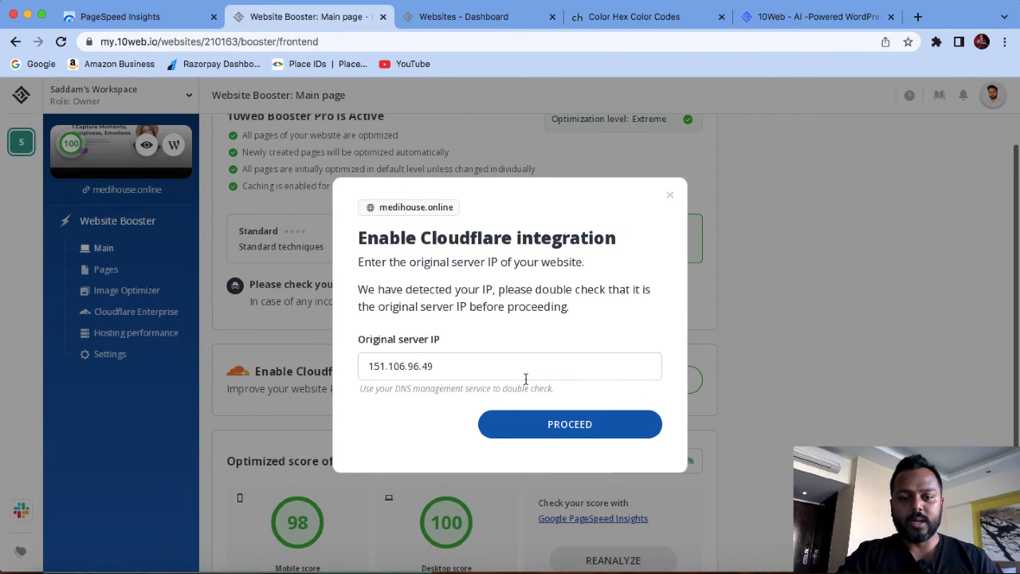
pyautogui.click(444, 362)
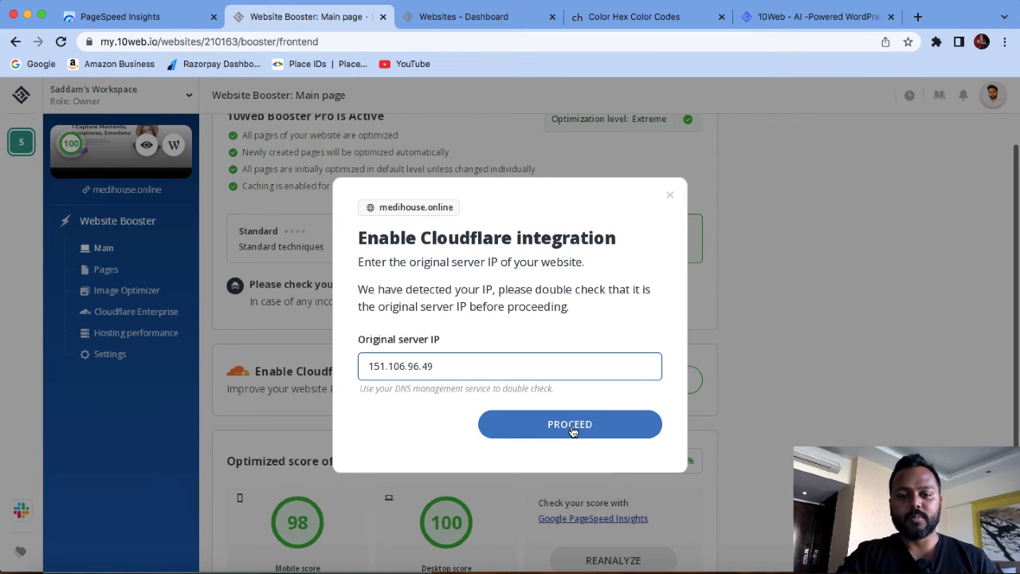
pyautogui.click(571, 429)
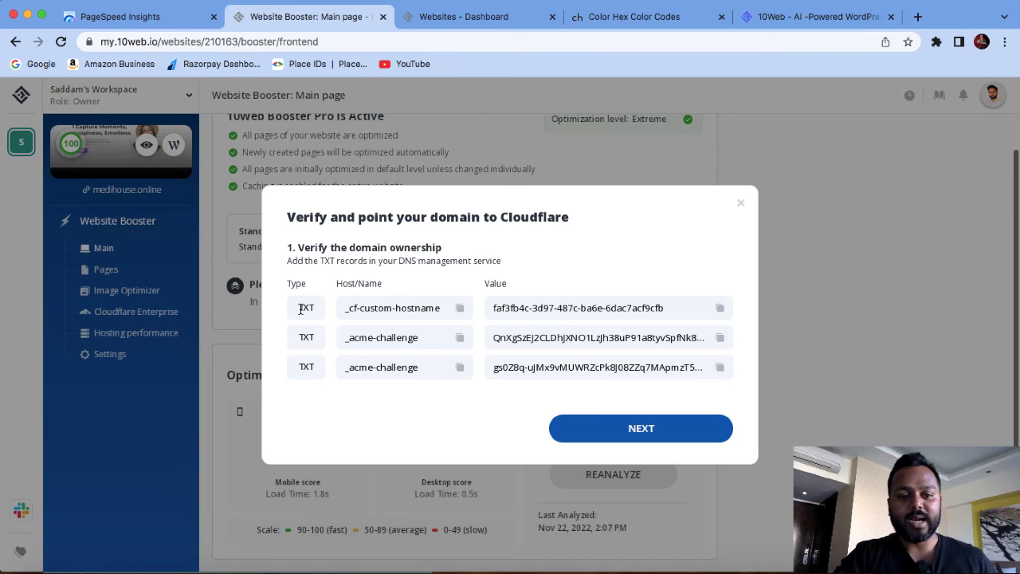
pyautogui.moveTo(299, 309); pyautogui.dragTo(311, 306)
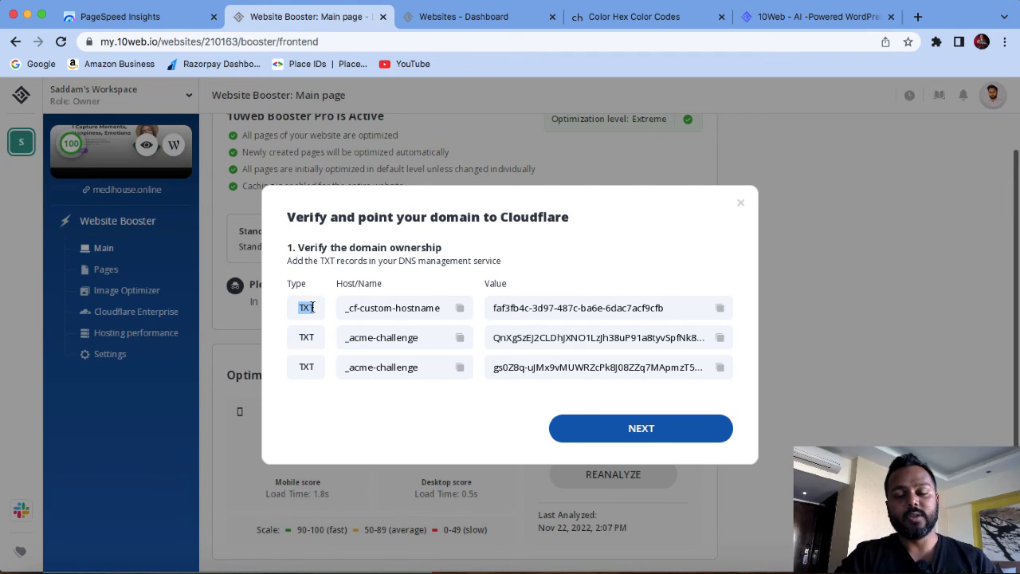